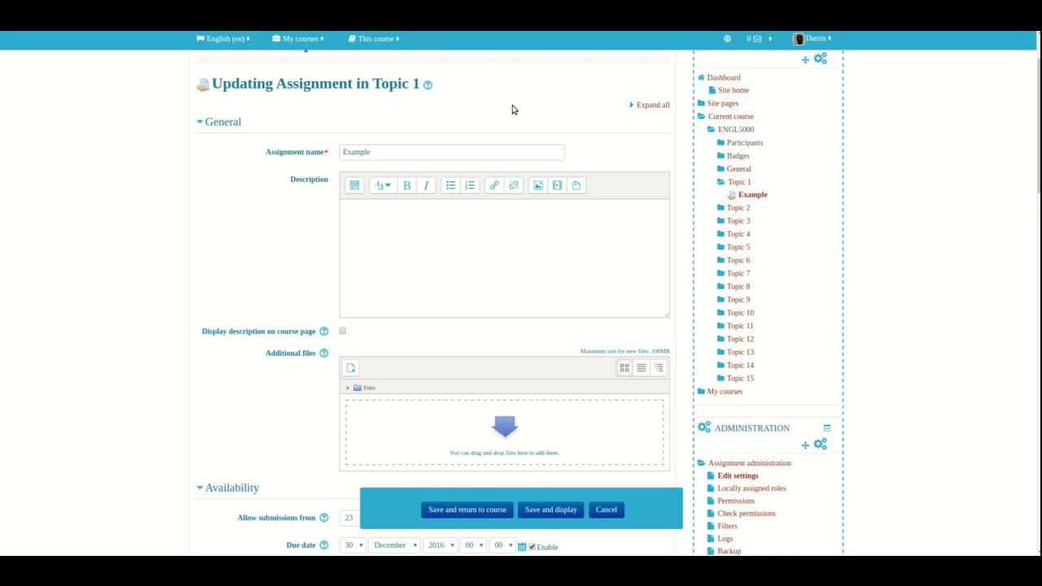
- Toggle the Enable options for Allow submissions from and Due date off and back on
{"action": "scroll", "coordinate": [512, 109], "scroll_direction": "down", "scroll_amount": 4}
{"action": "scroll", "coordinate": [512, 109], "scroll_direction": "up", "scroll_amount": 2}
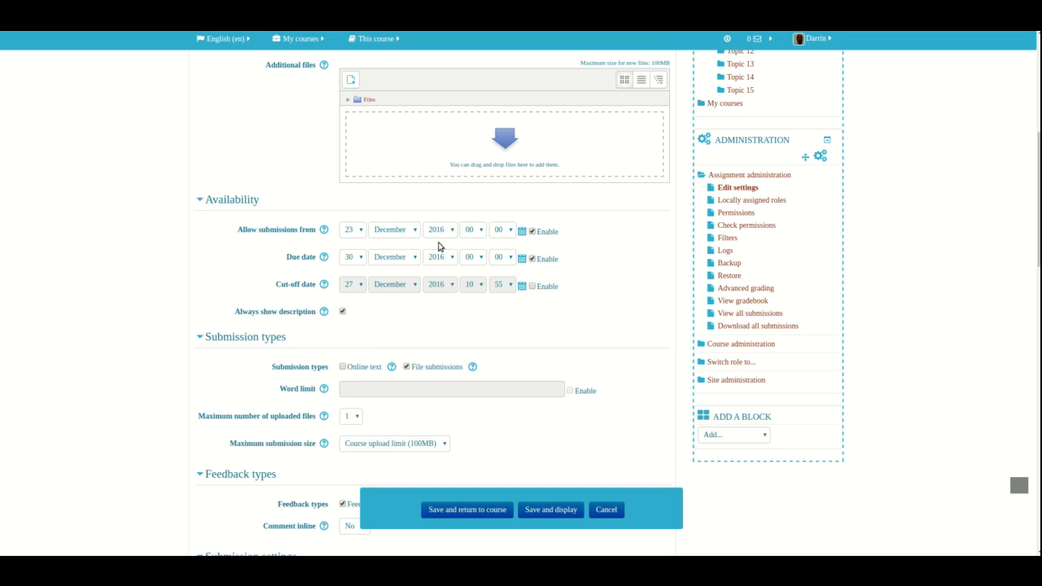
{"action": "double_click", "coordinate": [533, 232]}
{"action": "double_click", "coordinate": [537, 260]}
- Enable Online text as a submission type in addition to file submissions, keeping the word limit disabled
{"action": "scroll", "coordinate": [289, 285], "scroll_direction": "down", "scroll_amount": 3}
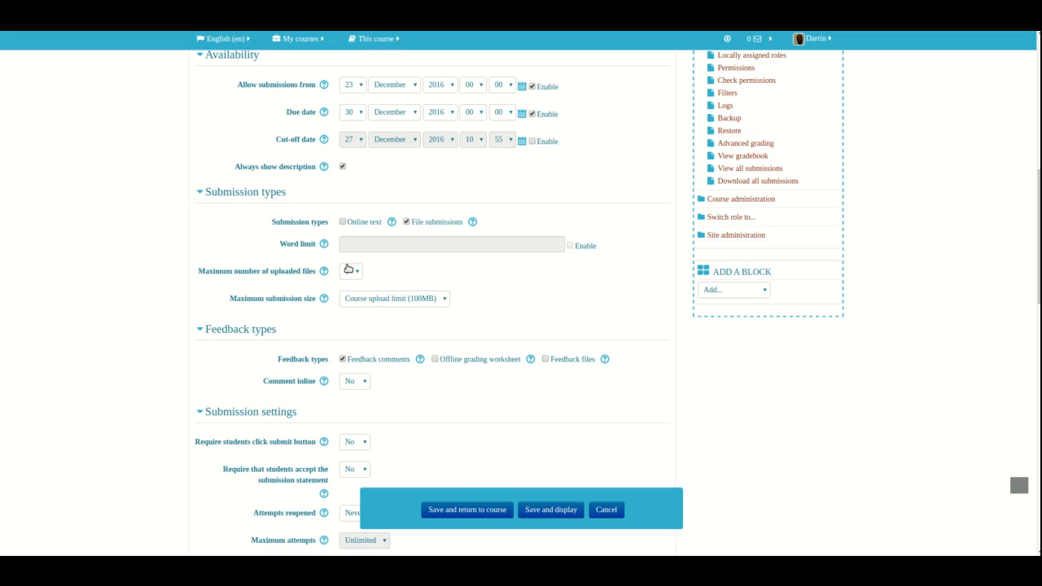
{"action": "left_click", "coordinate": [343, 222]}
{"action": "left_click", "coordinate": [569, 246]}
{"action": "left_click", "coordinate": [496, 246]}
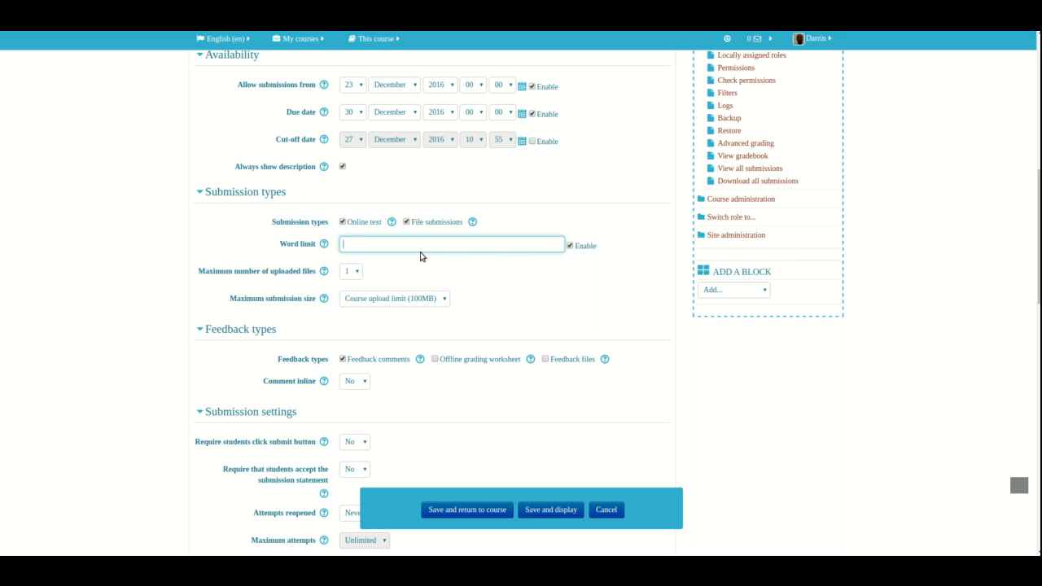
{"action": "left_click", "coordinate": [571, 246]}
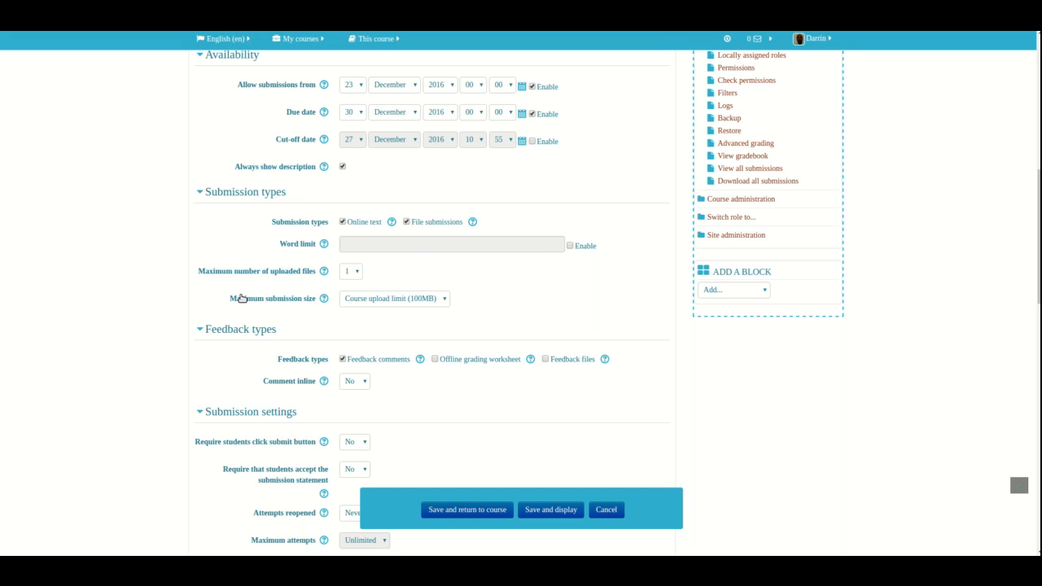
- View the available choices for the maximum number of uploaded files and the maximum submission size
{"action": "left_click", "coordinate": [356, 273]}
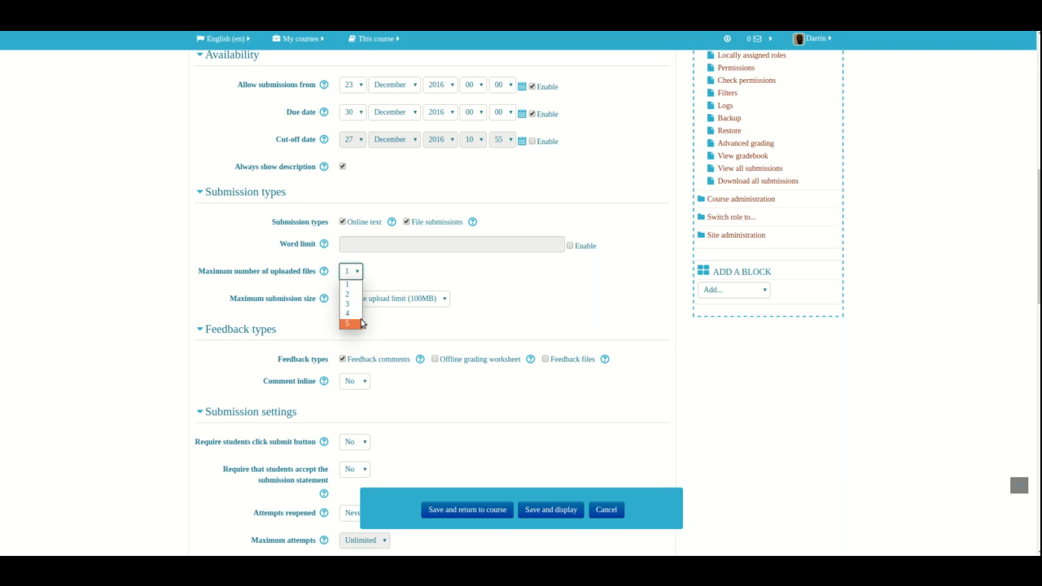
{"action": "left_click", "coordinate": [394, 287]}
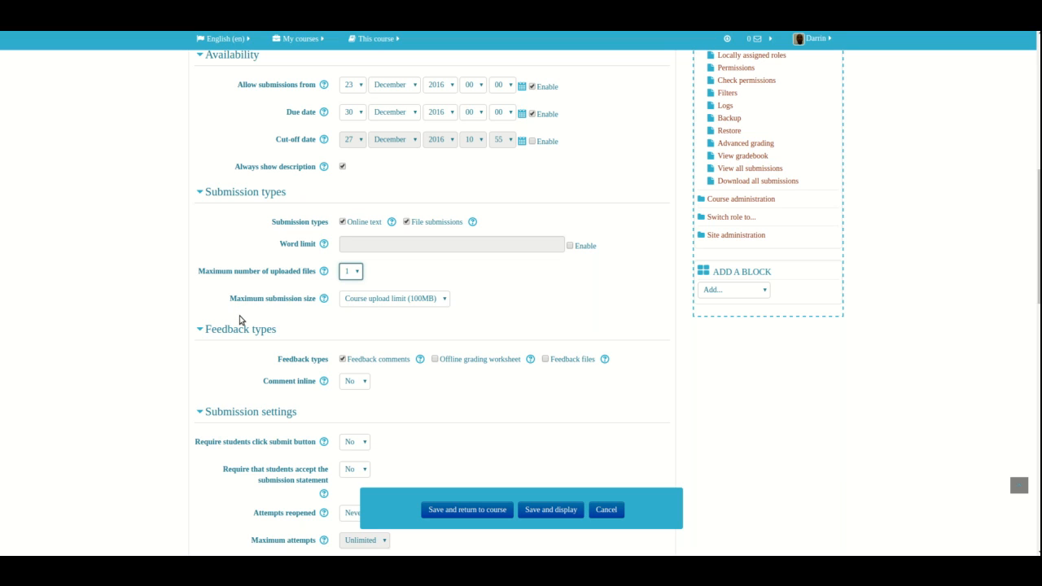
{"action": "left_click", "coordinate": [370, 307]}
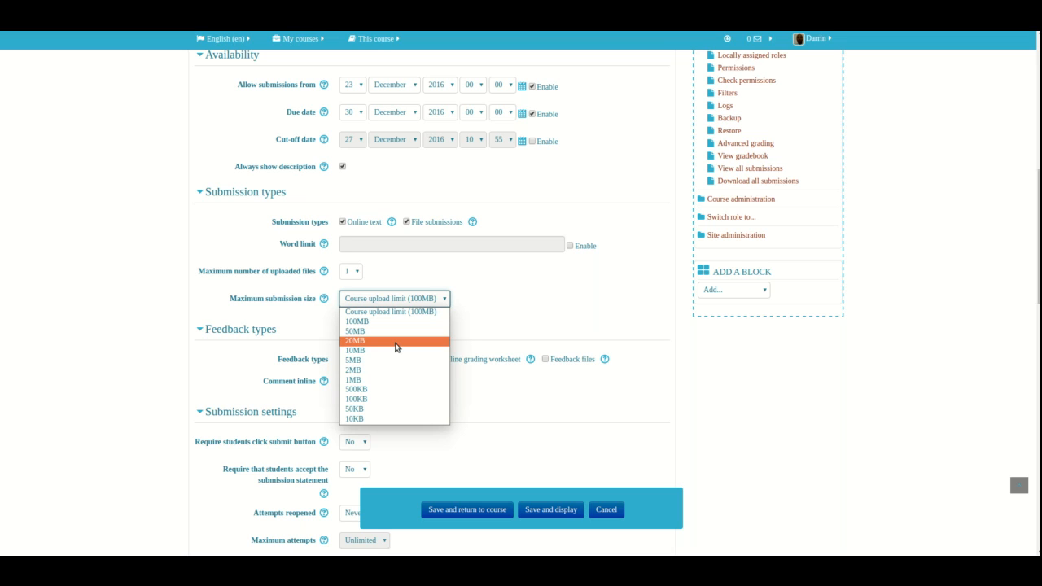
{"action": "left_click", "coordinate": [524, 286]}
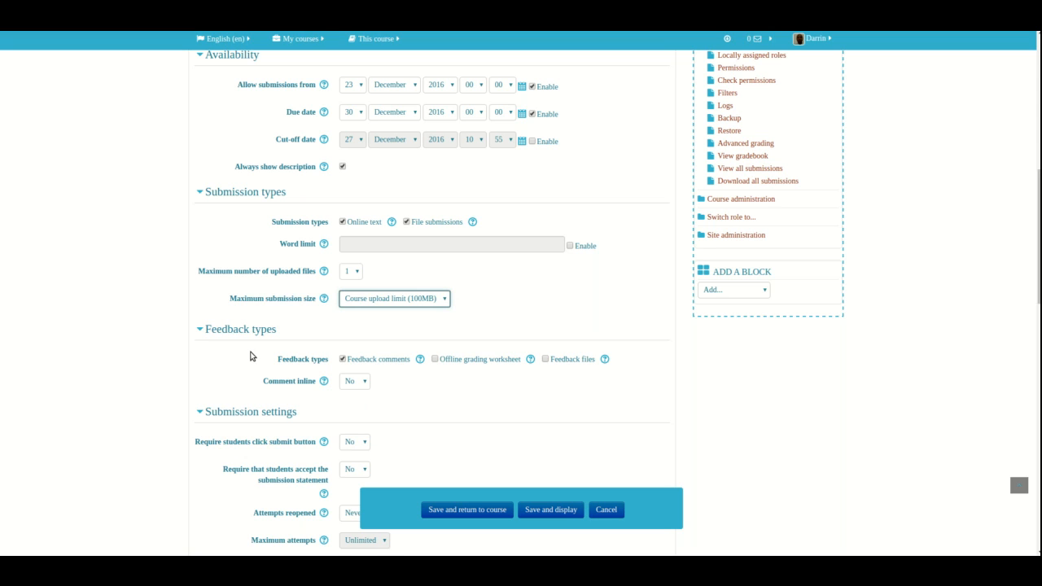
- Toggle the Feedback comments type off and back on, and compare it with the submission types
{"action": "scroll", "coordinate": [251, 356], "scroll_direction": "down", "scroll_amount": 2}
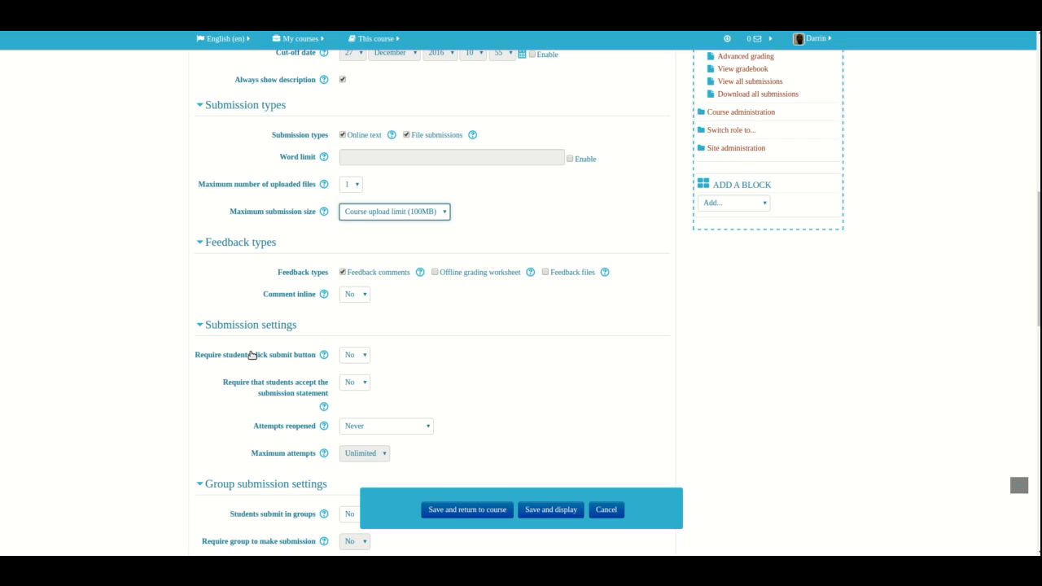
{"action": "left_click", "coordinate": [342, 272]}
{"action": "left_click", "coordinate": [342, 273]}
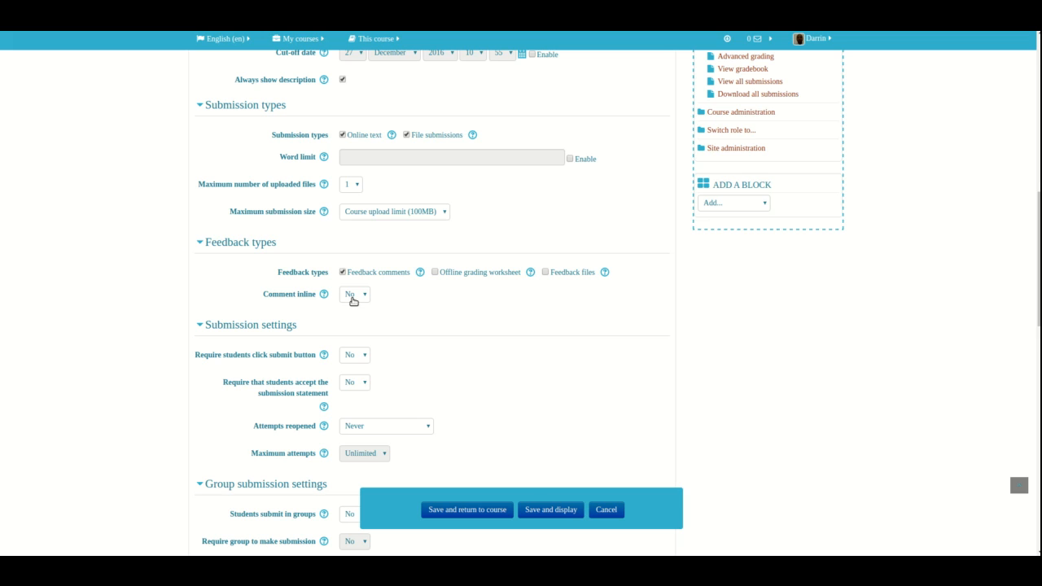
{"action": "scroll", "coordinate": [353, 302], "scroll_direction": "up", "scroll_amount": 5}
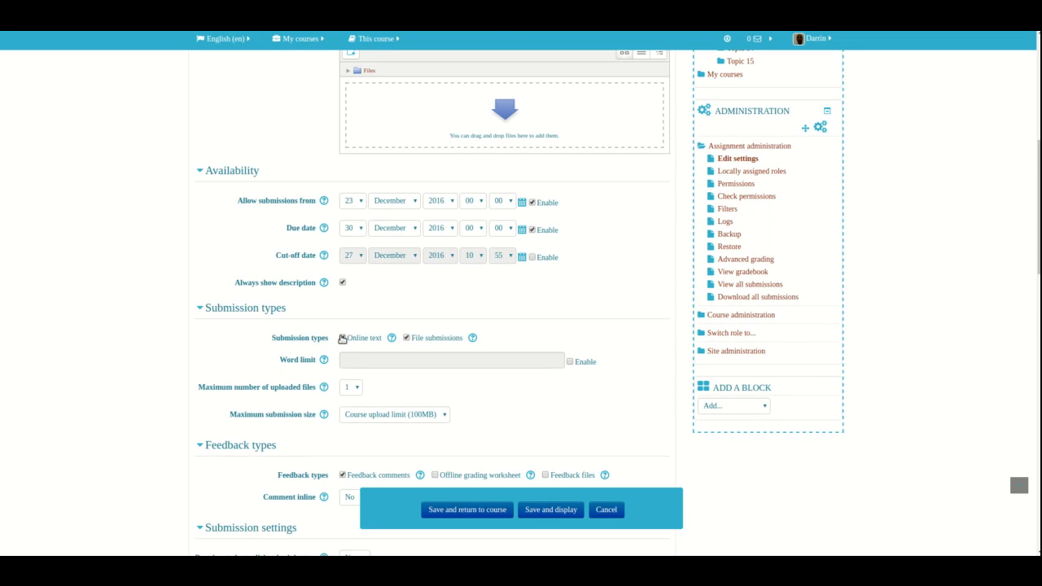
{"action": "scroll", "coordinate": [312, 382], "scroll_direction": "down", "scroll_amount": 4}
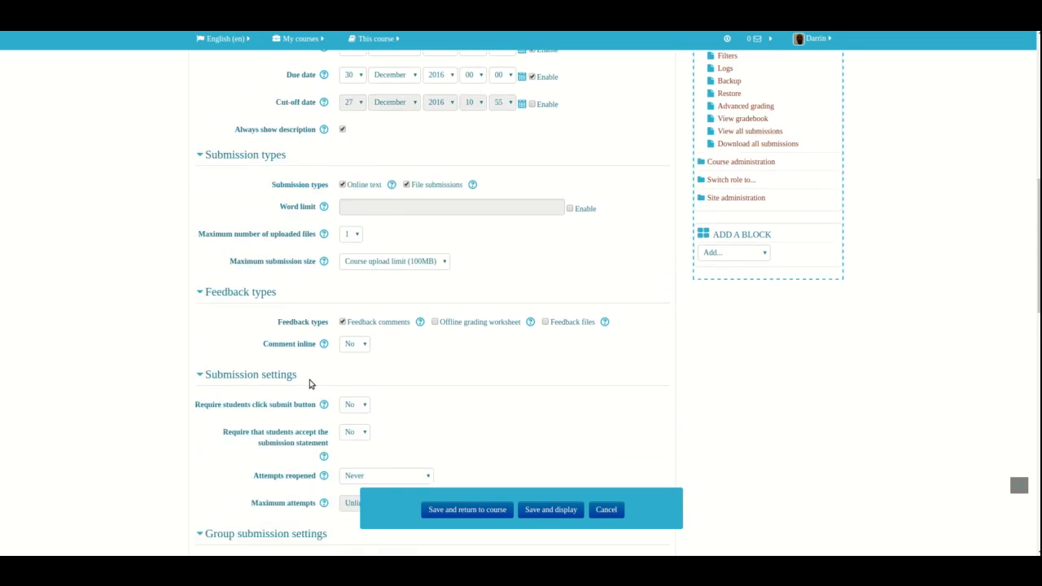
- Examine the Attempts reopened options in the submission settings and read the help text for that setting
{"action": "scroll", "coordinate": [309, 384], "scroll_direction": "down", "scroll_amount": 3}
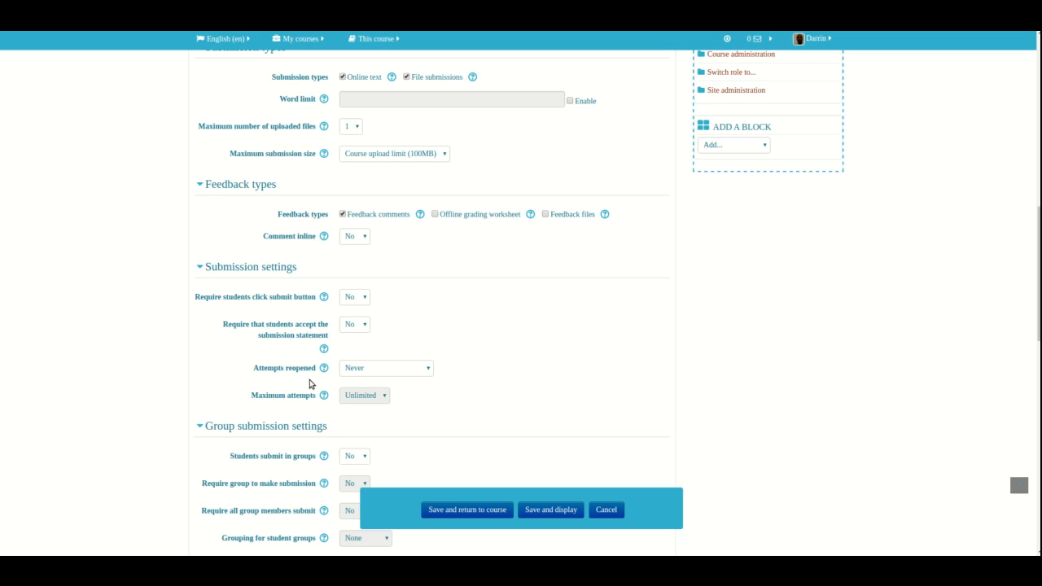
{"action": "scroll", "coordinate": [310, 384], "scroll_direction": "down", "scroll_amount": 5}
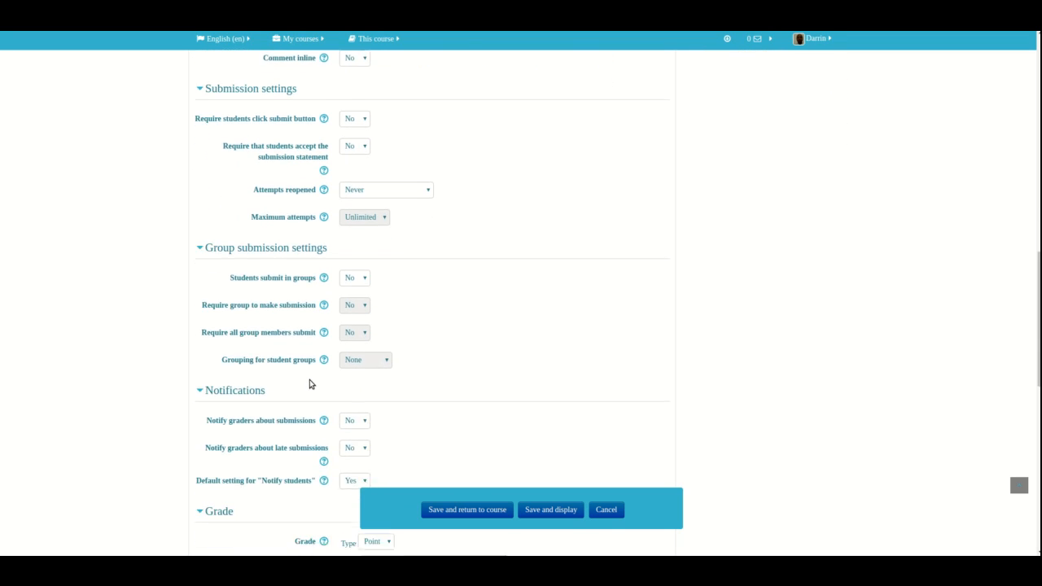
{"action": "scroll", "coordinate": [309, 384], "scroll_direction": "up", "scroll_amount": 1}
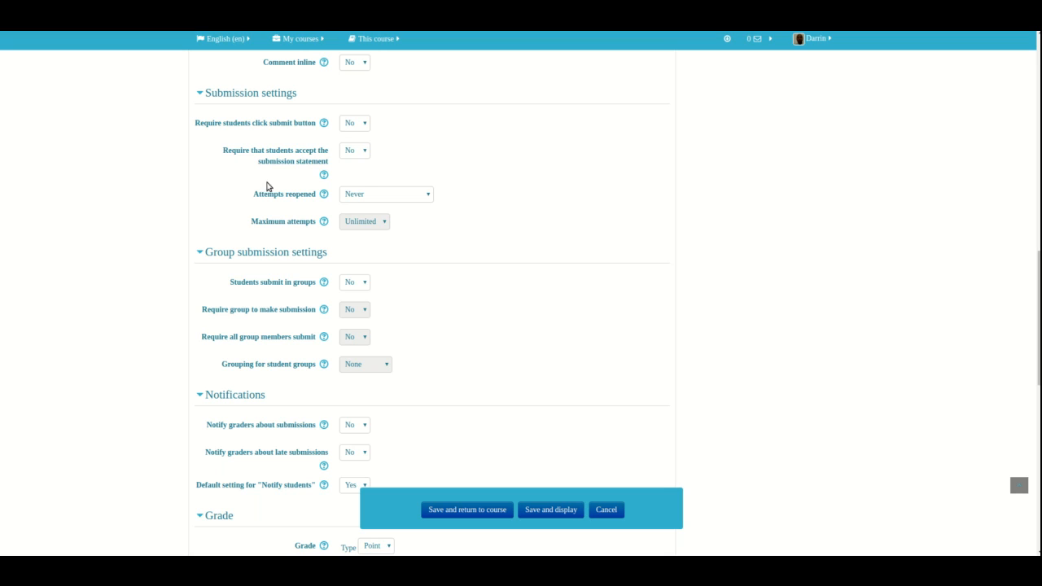
{"action": "left_click", "coordinate": [362, 196]}
{"action": "left_click", "coordinate": [362, 198]}
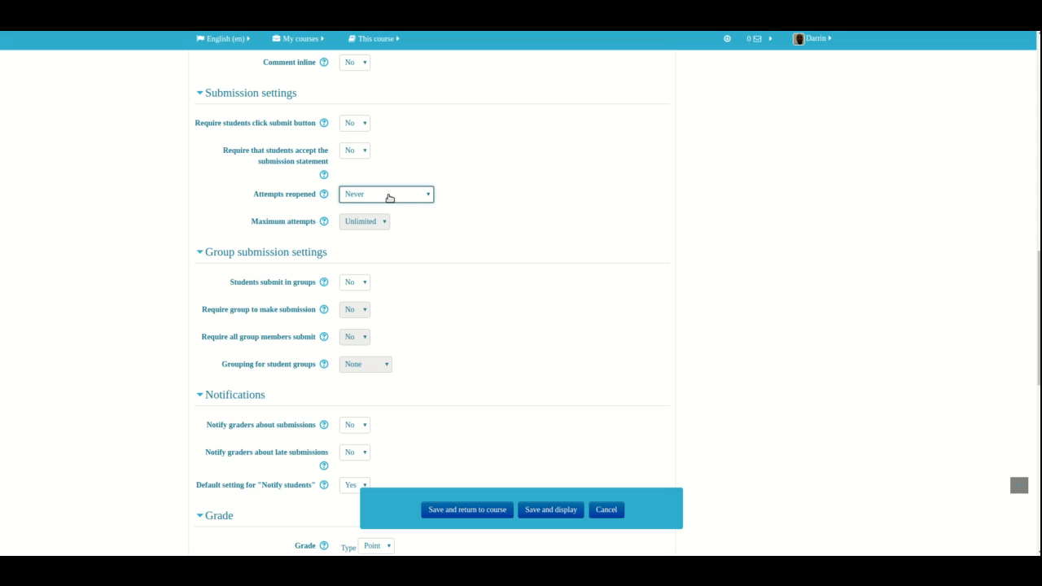
{"action": "left_click", "coordinate": [323, 196]}
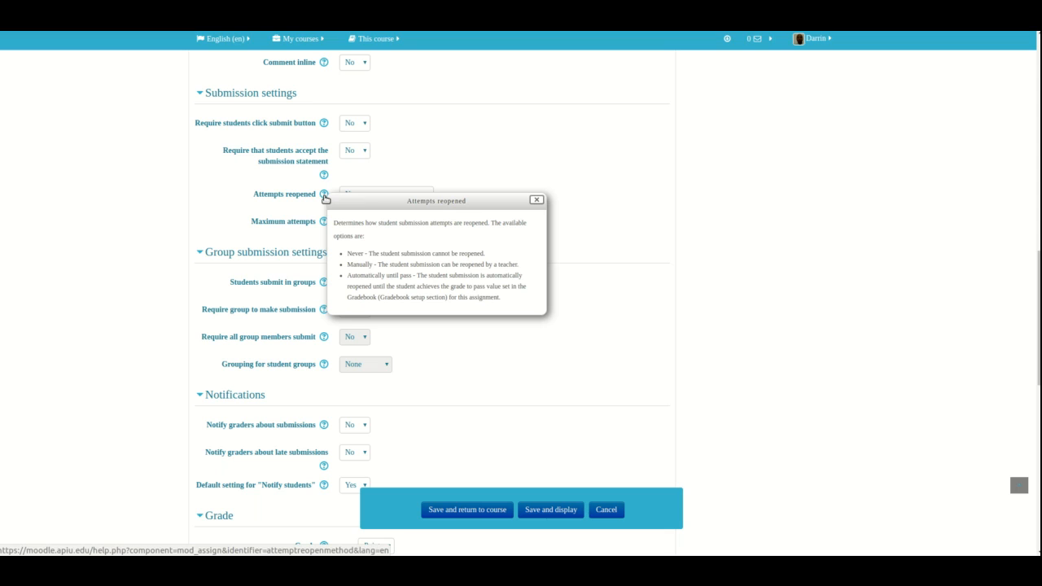
{"action": "left_click", "coordinate": [317, 197]}
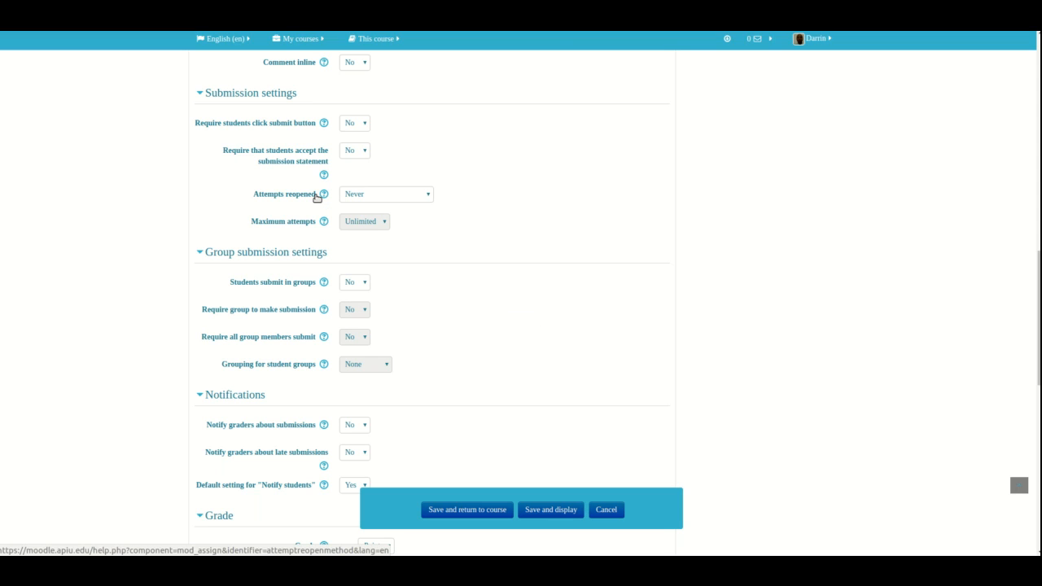
- Review the group submission and notification settings, and view the grade type options, keeping Point
{"action": "scroll", "coordinate": [314, 212], "scroll_direction": "down", "scroll_amount": 4}
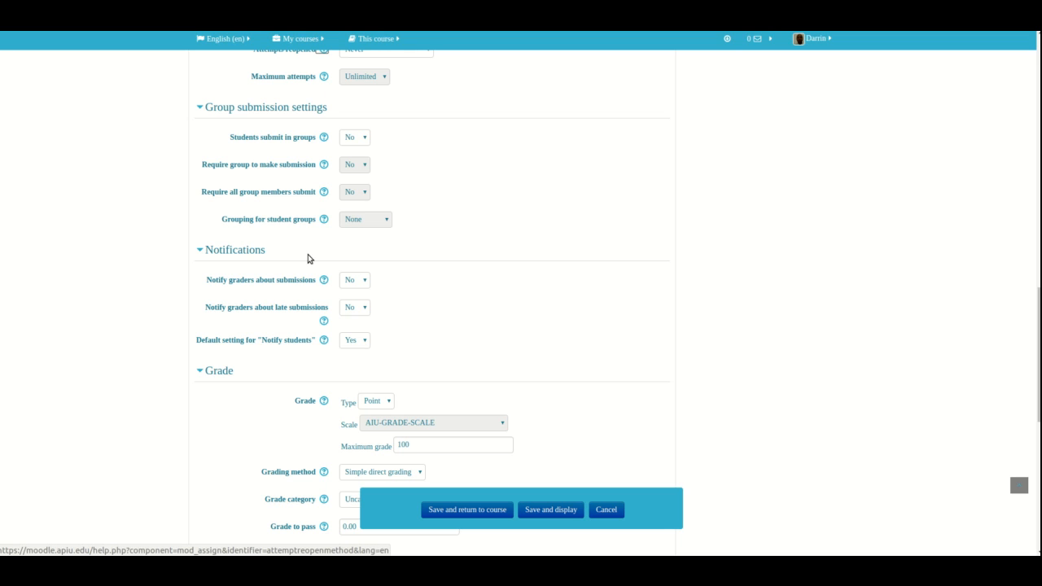
{"action": "scroll", "coordinate": [308, 259], "scroll_direction": "down", "scroll_amount": 3}
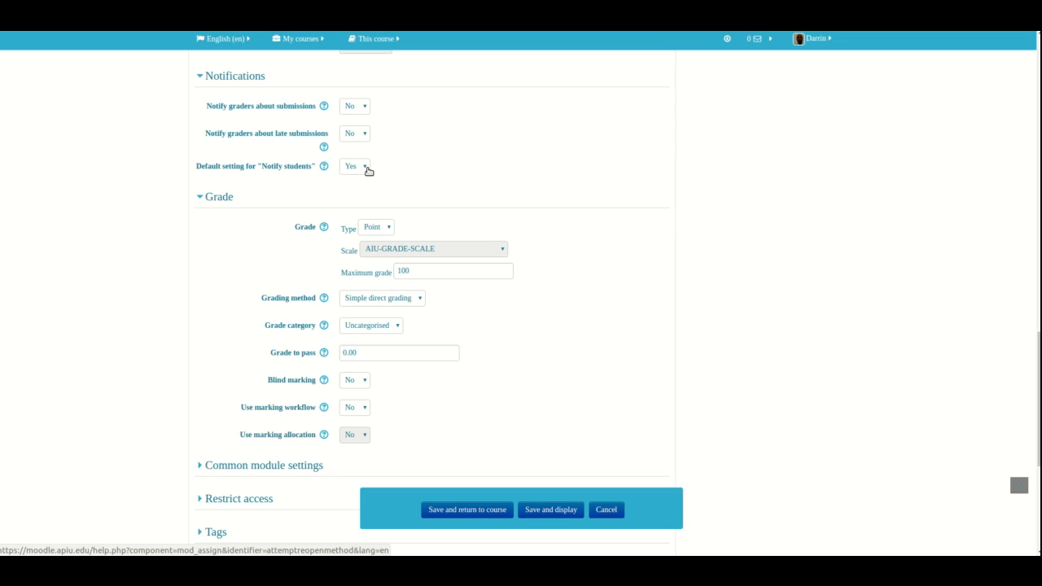
{"action": "scroll", "coordinate": [367, 170], "scroll_direction": "down", "scroll_amount": 3}
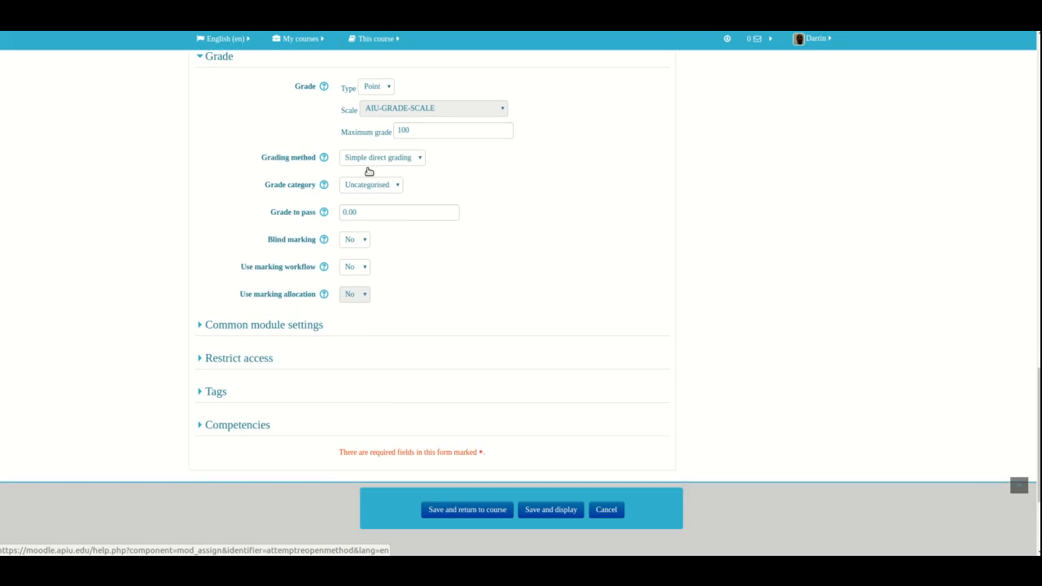
{"action": "scroll", "coordinate": [367, 170], "scroll_direction": "up", "scroll_amount": 1}
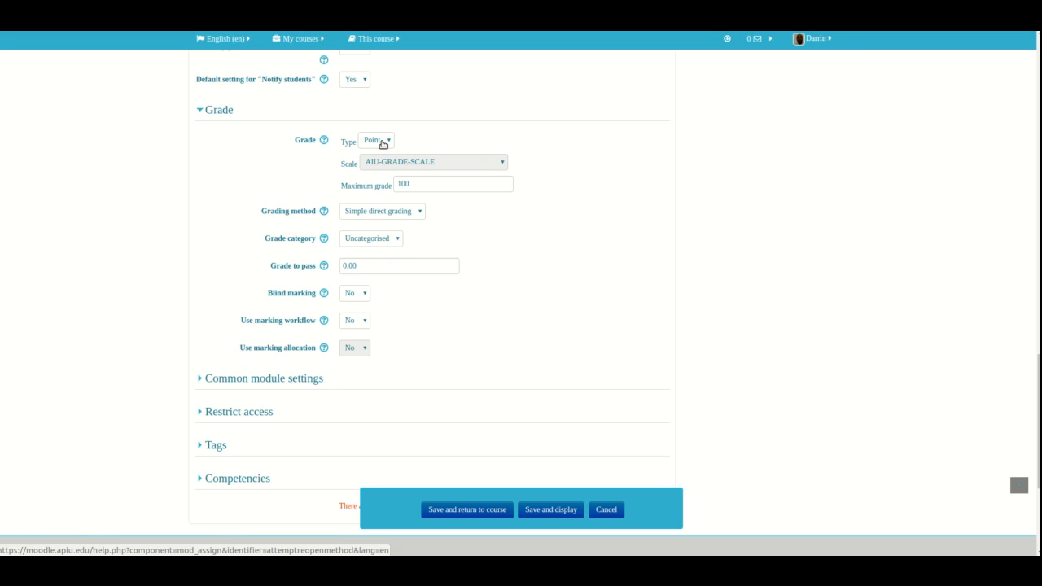
{"action": "left_click", "coordinate": [376, 141]}
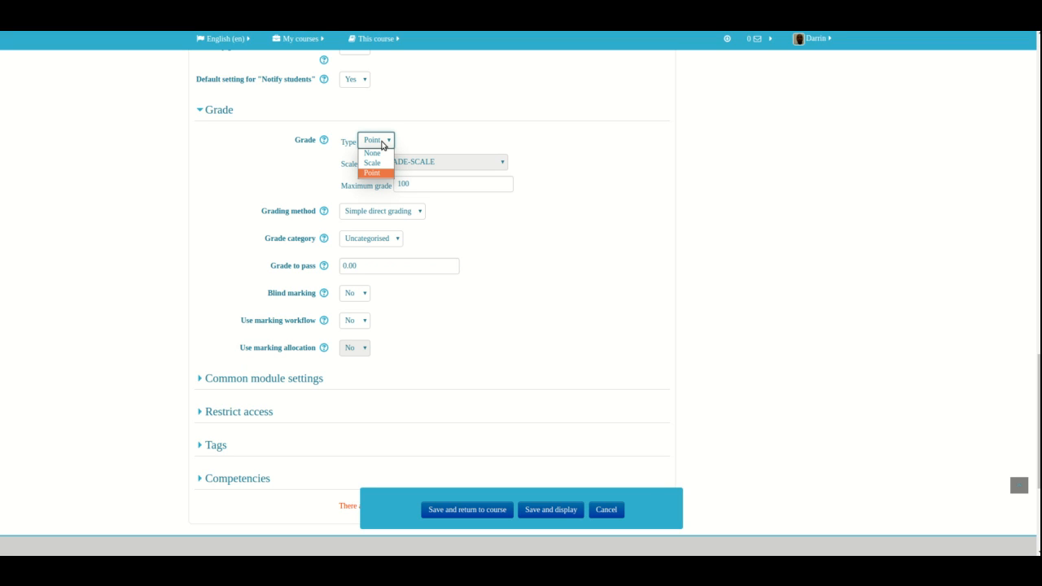
{"action": "left_click", "coordinate": [366, 172]}
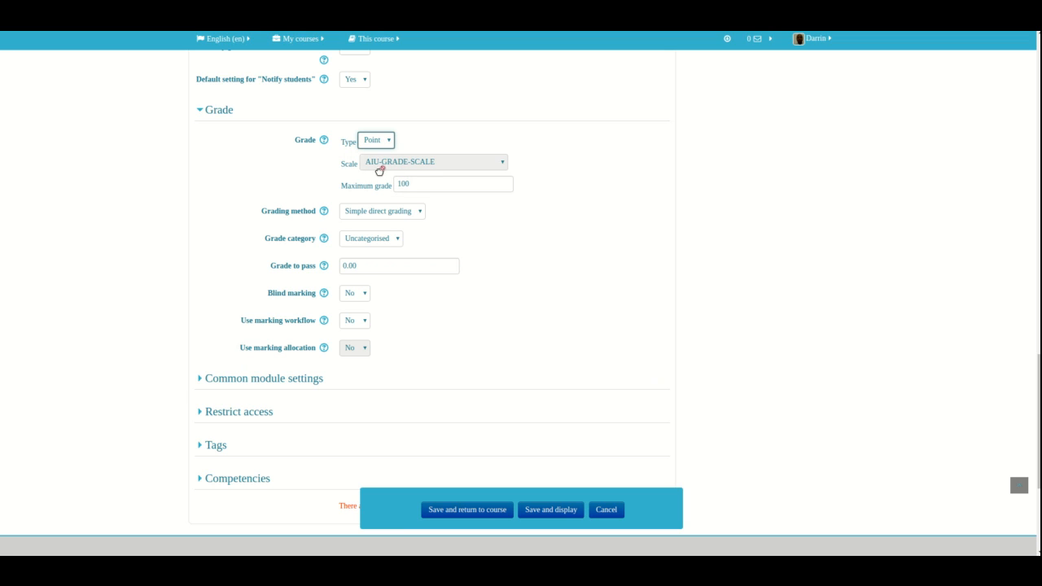
{"action": "left_click", "coordinate": [428, 189]}
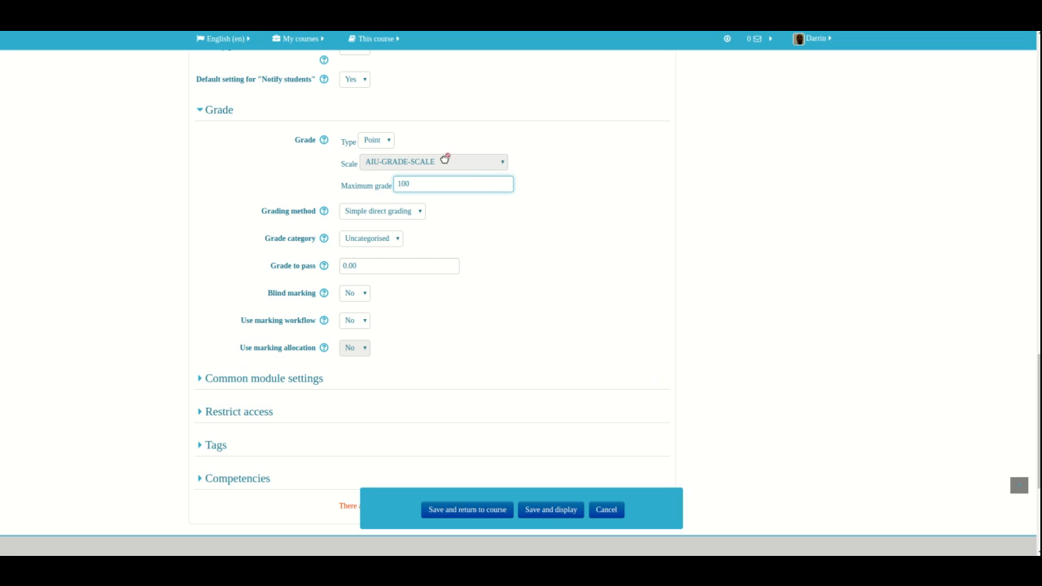
- Try the Scale grade type with its list of available scales, and set the type back to Point
{"action": "left_click", "coordinate": [390, 141]}
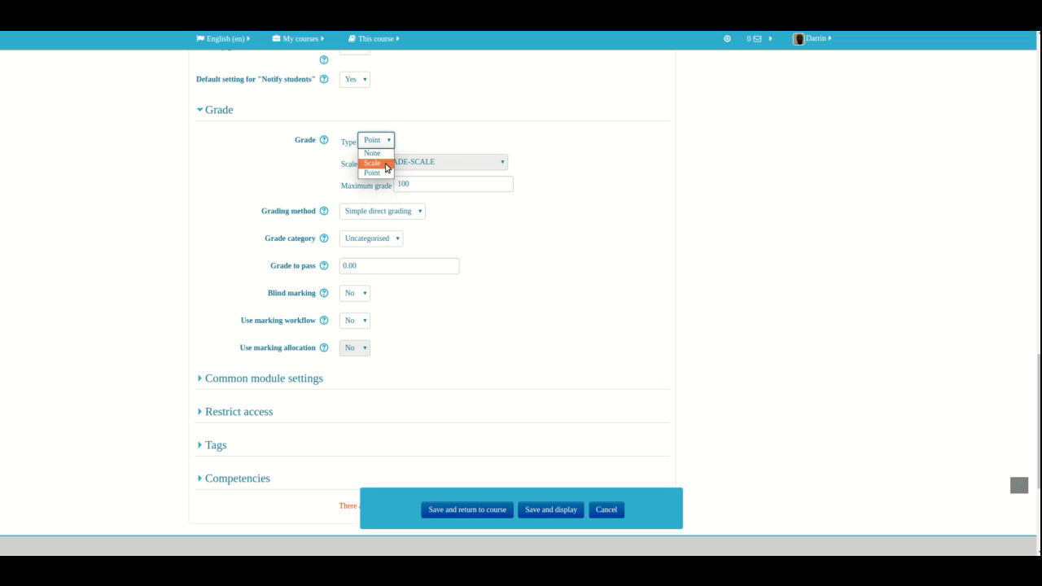
{"action": "left_click", "coordinate": [385, 163]}
{"action": "left_click", "coordinate": [388, 166]}
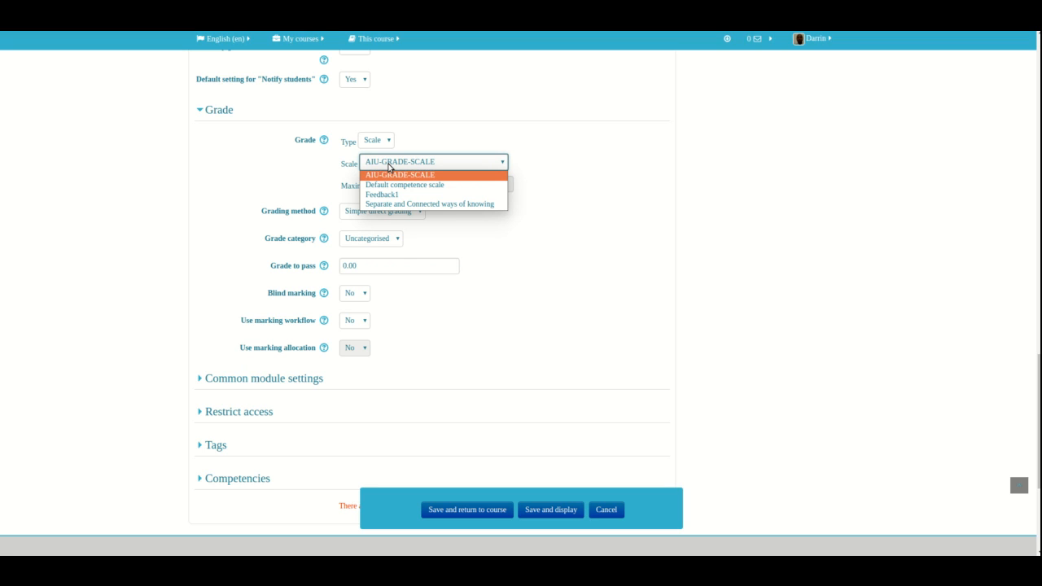
{"action": "left_click", "coordinate": [388, 168]}
{"action": "left_click", "coordinate": [383, 144]}
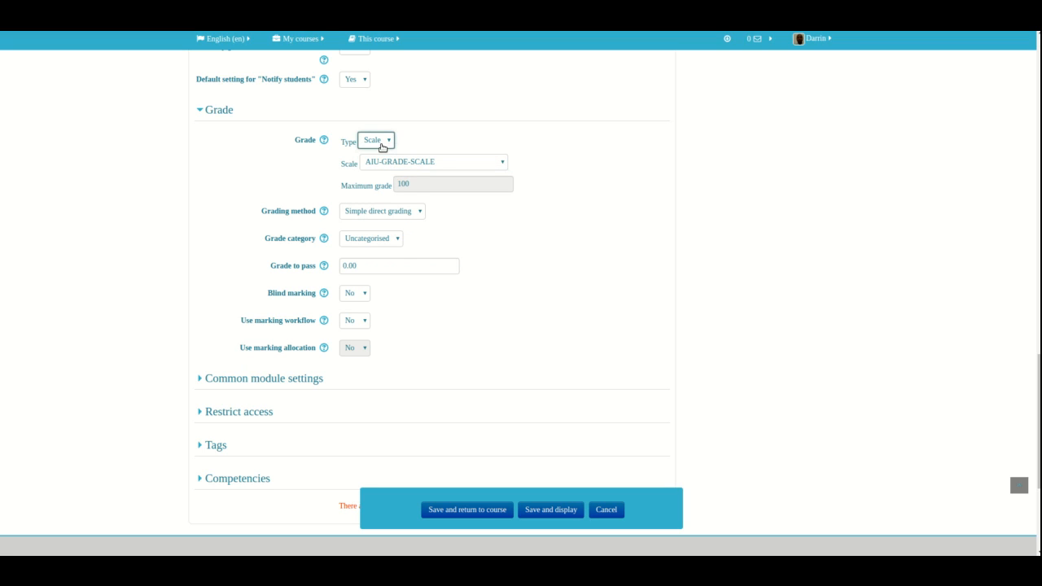
{"action": "left_click", "coordinate": [383, 147]}
{"action": "left_click", "coordinate": [384, 170]}
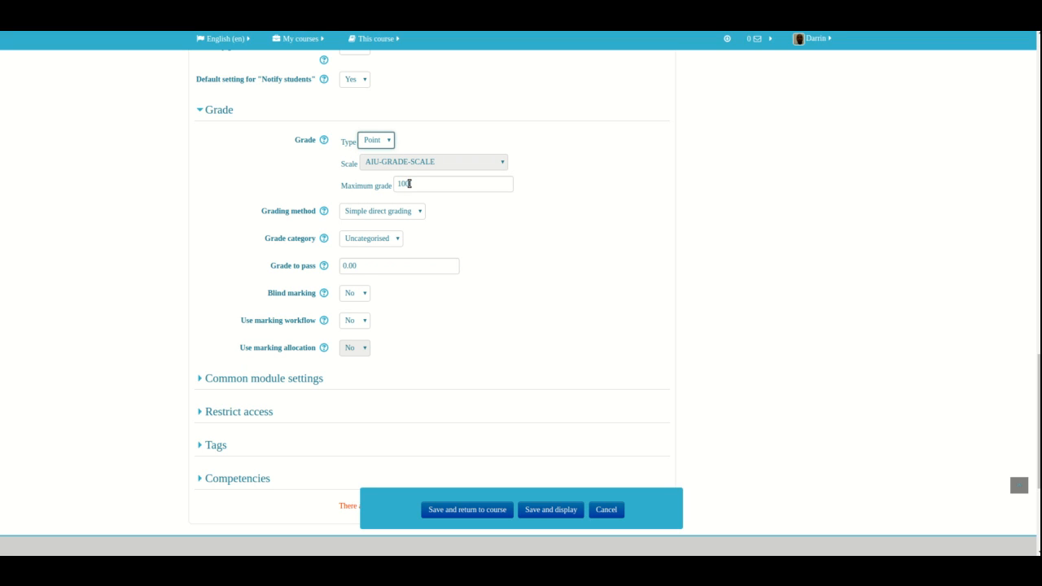
{"action": "left_click", "coordinate": [409, 184]}
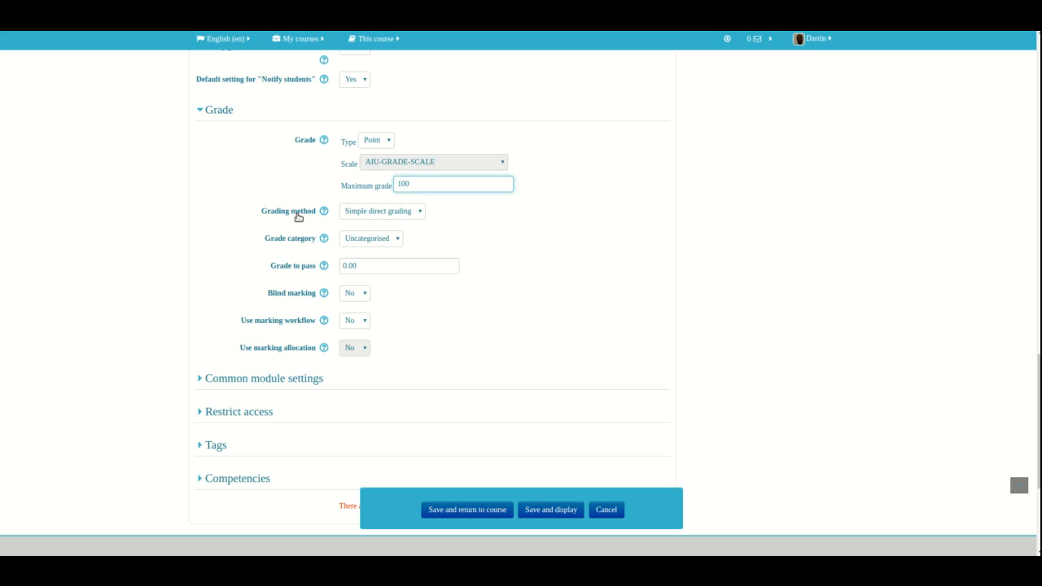
- View the available grading methods and grade categories for the assignment without changing either one
{"action": "left_click", "coordinate": [382, 214]}
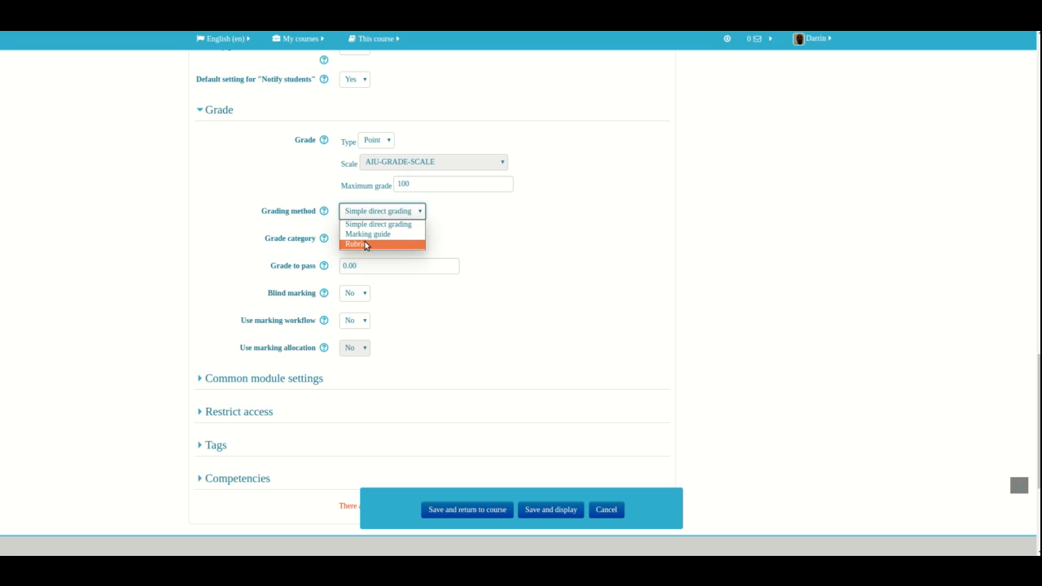
{"action": "left_click", "coordinate": [262, 261]}
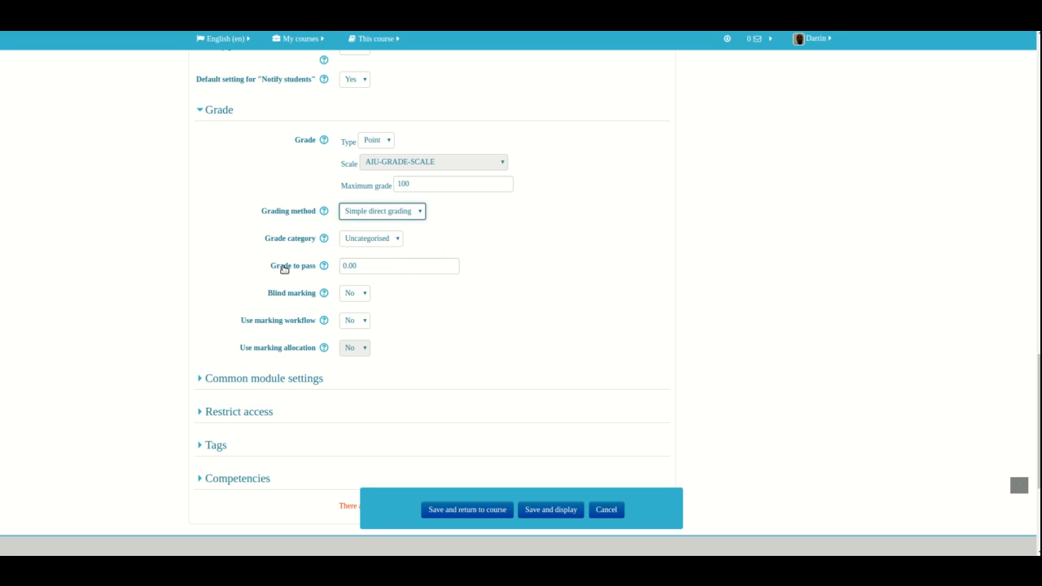
{"action": "left_click", "coordinate": [360, 238]}
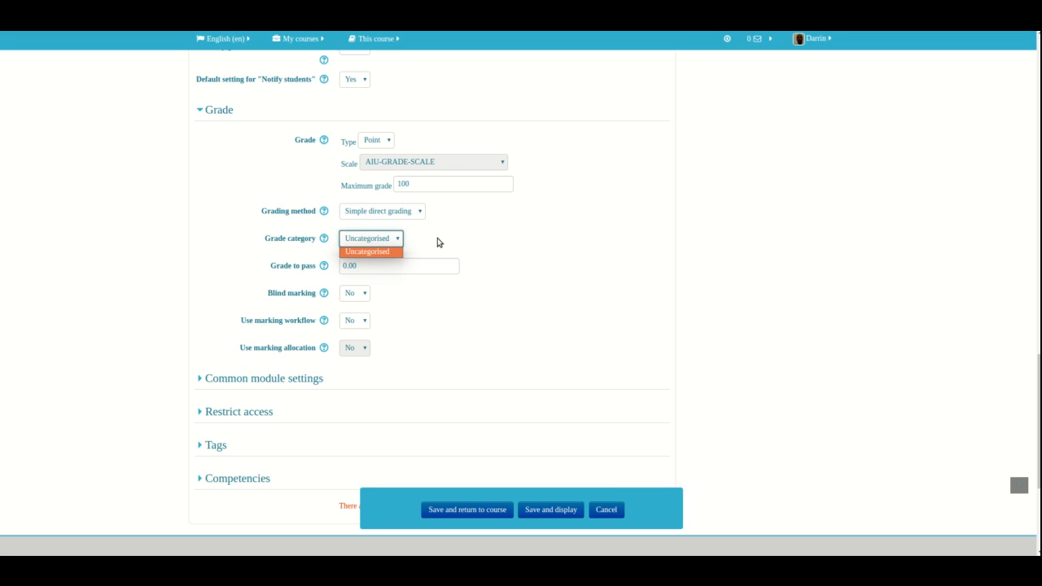
{"action": "left_click", "coordinate": [437, 242]}
{"action": "left_click", "coordinate": [385, 242]}
{"action": "left_click", "coordinate": [418, 266]}
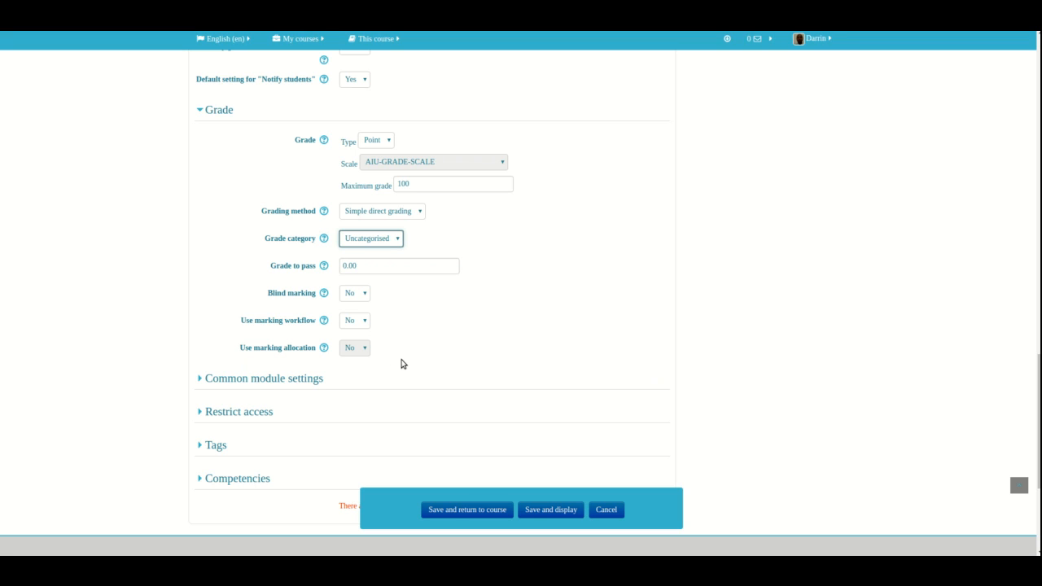
{"action": "scroll", "coordinate": [402, 363], "scroll_direction": "down", "scroll_amount": 2}
{"action": "scroll", "coordinate": [402, 363], "scroll_direction": "up", "scroll_amount": 3}
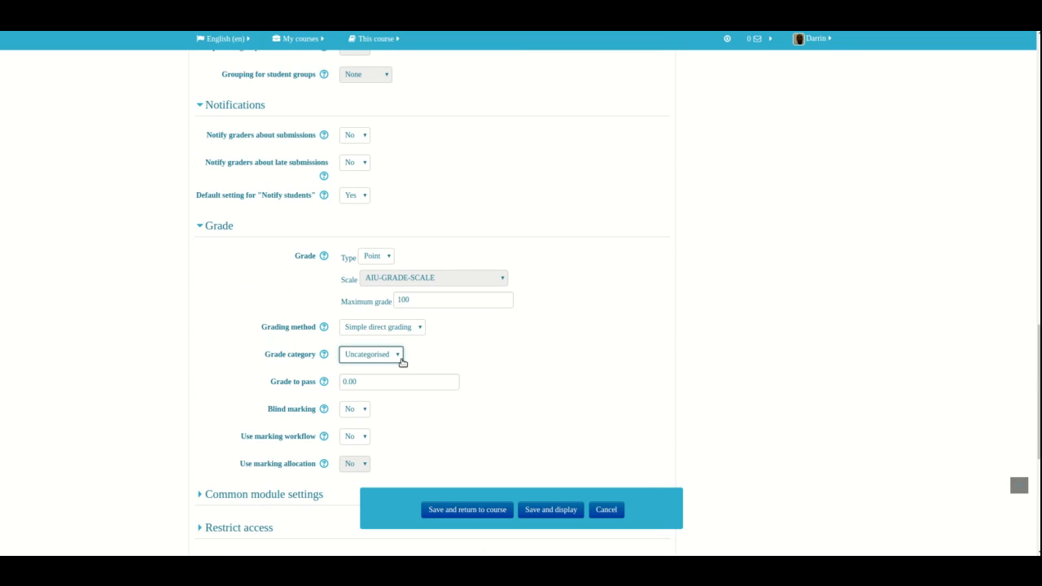
{"action": "scroll", "coordinate": [402, 363], "scroll_direction": "up", "scroll_amount": 3}
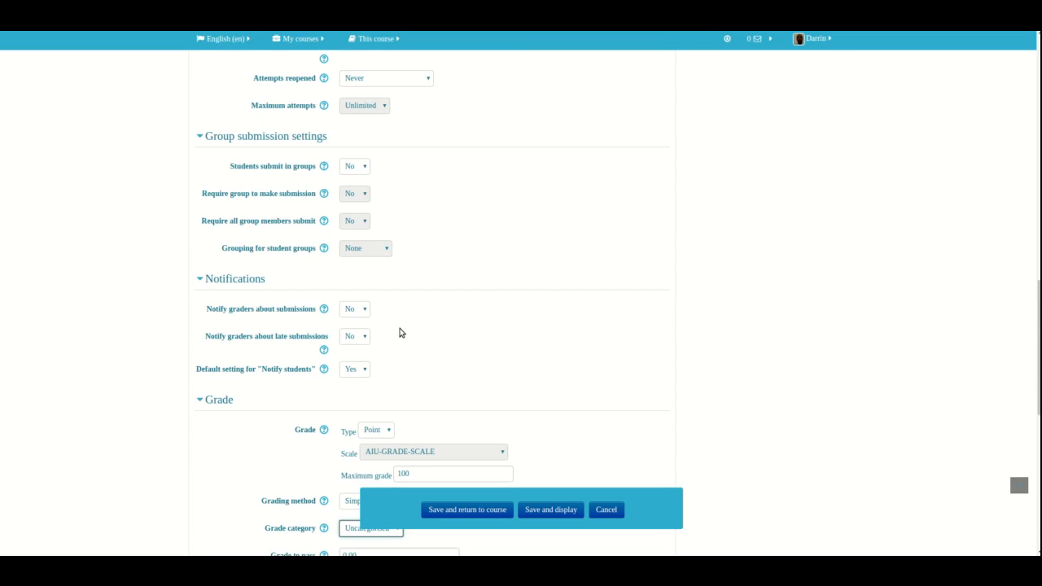